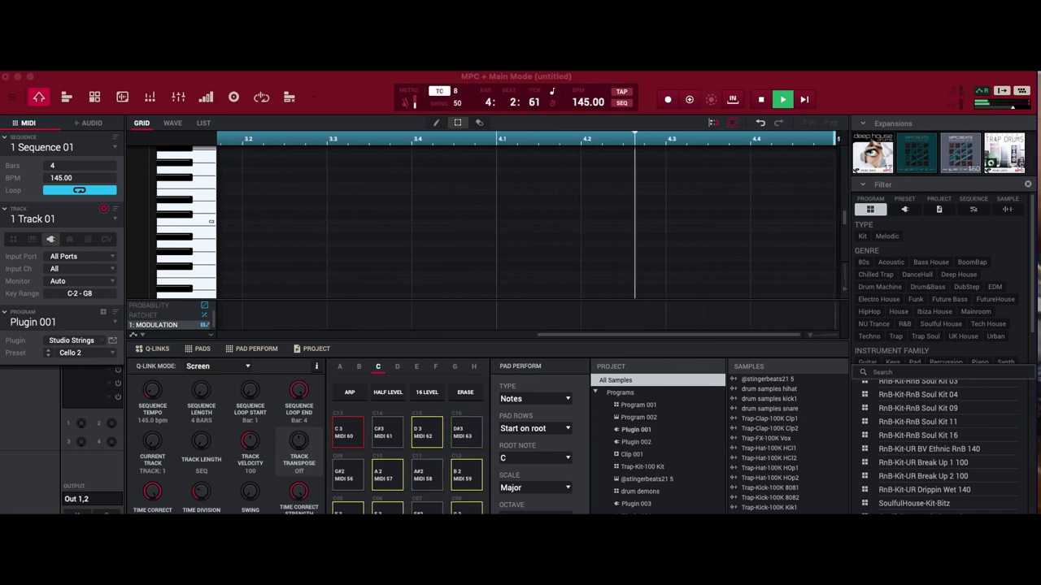
Step: Stop playback of Sequence 01 and return to the start
key("space")
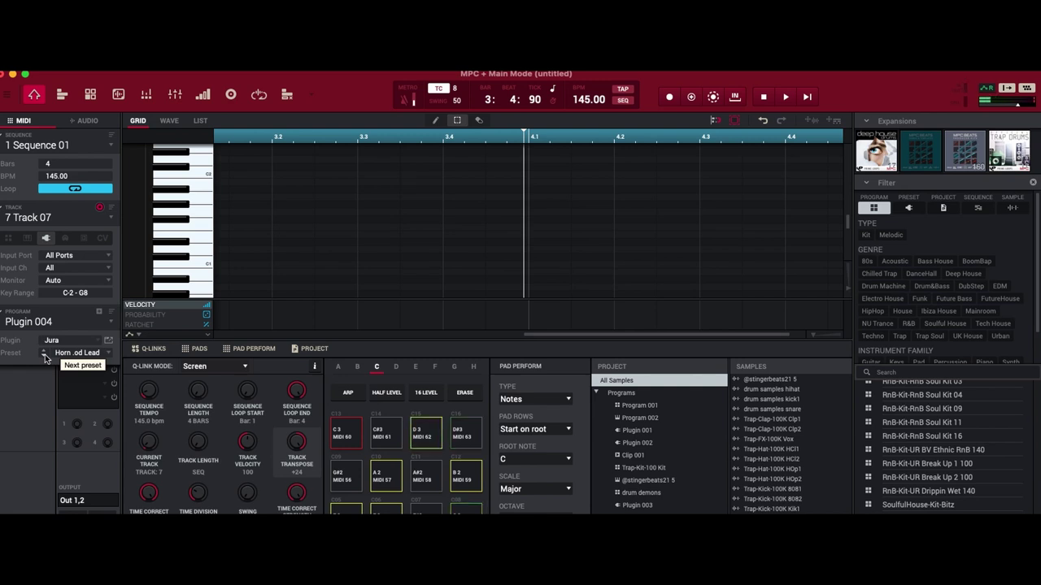
Step: Play Sequence 01 from bar 1 to hear Track 07's Horn Mod Lead with the beat
key("space")
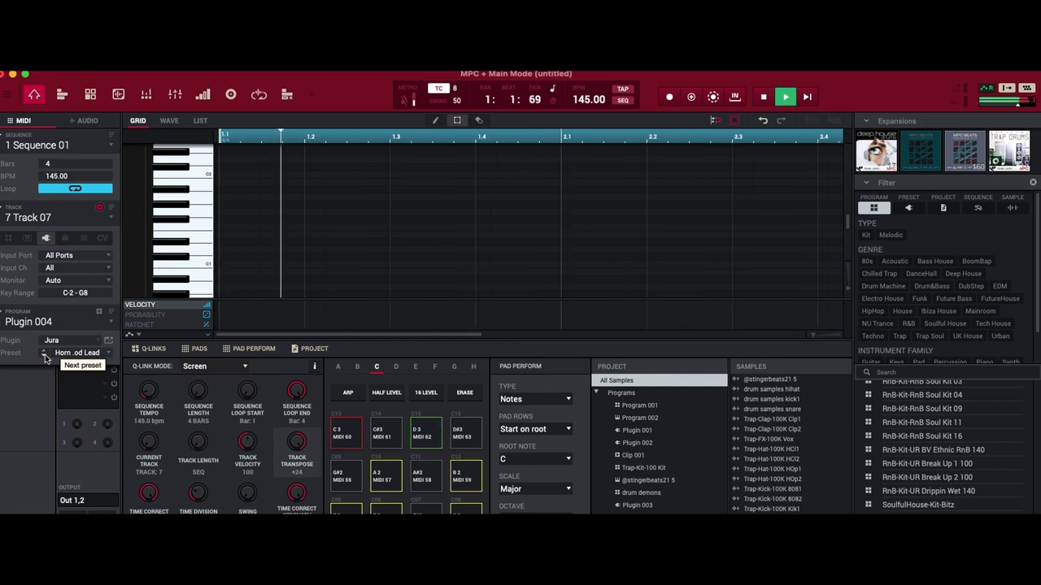